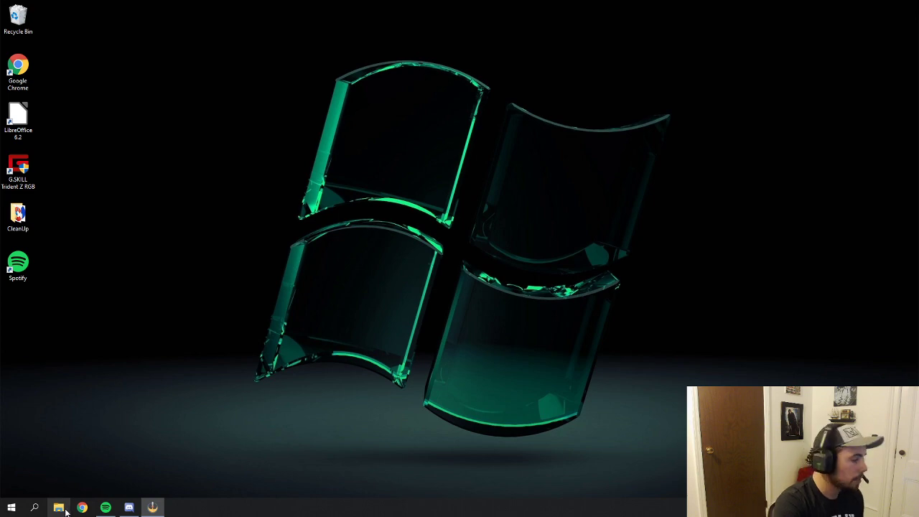
# Open File Explorer maximized and go to the Documents folder under This PC.
pyautogui.click(60, 509)
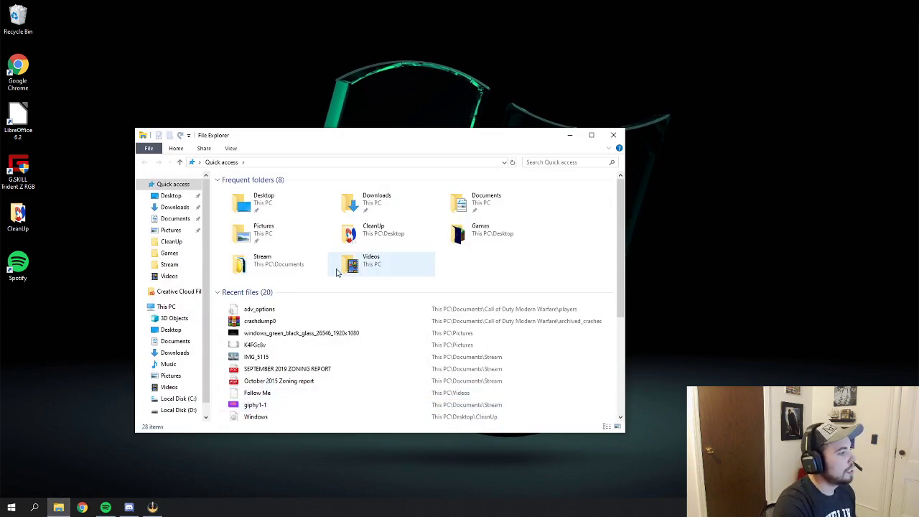
pyautogui.click(592, 135)
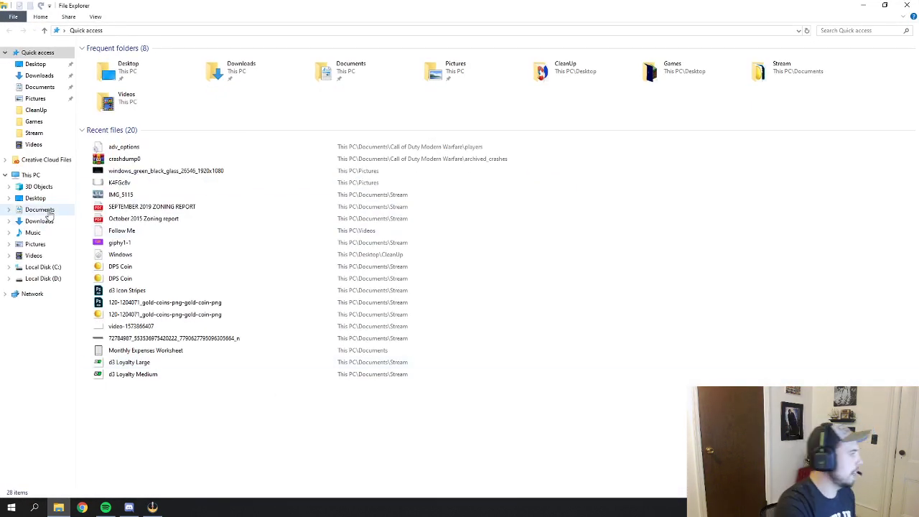
pyautogui.click(50, 212)
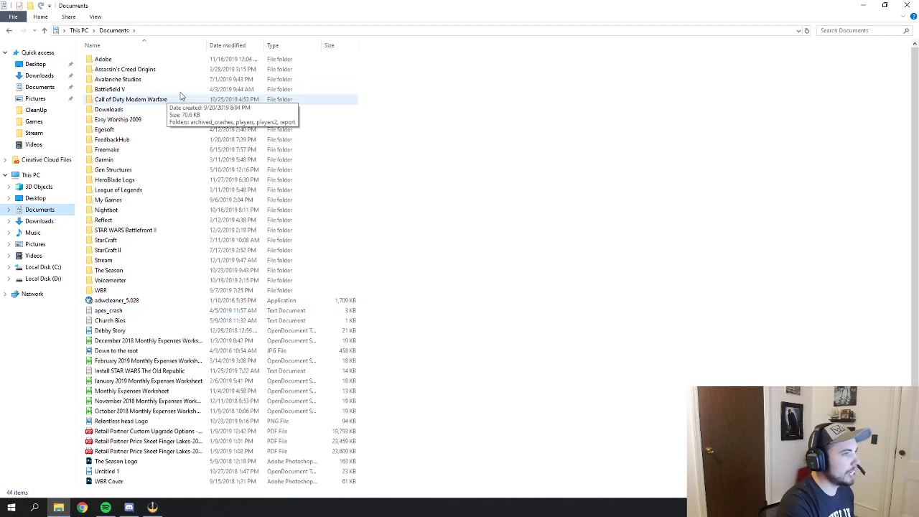
# Switch the Documents view from details to large icons.
pyautogui.click(96, 16)
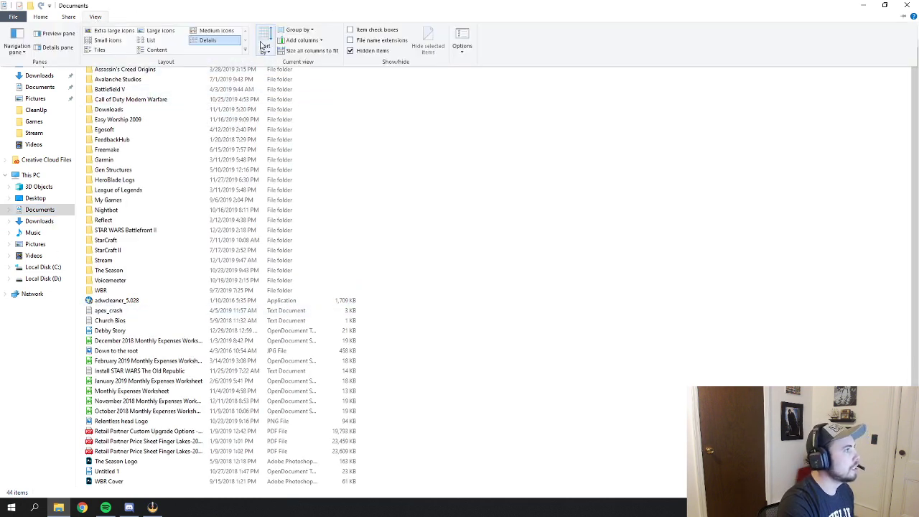
pyautogui.click(223, 31)
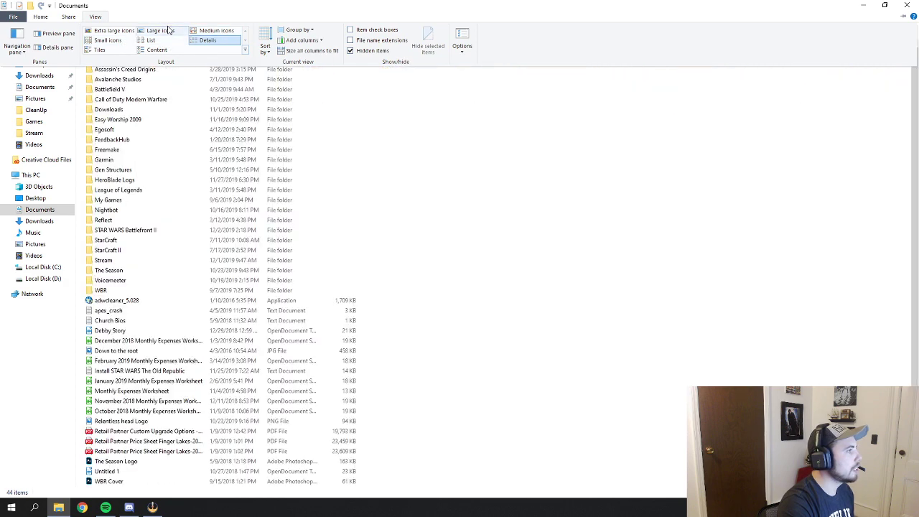
pyautogui.click(161, 30)
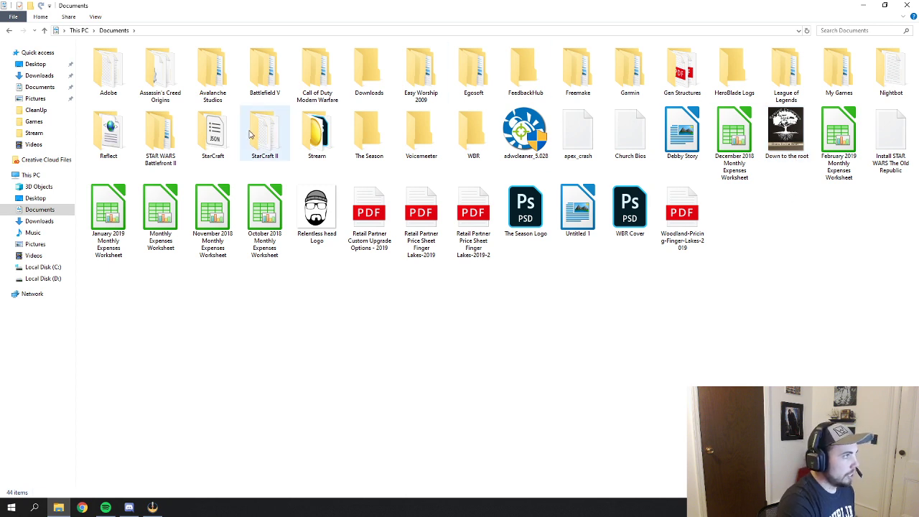
# Enter Call of Duty Modern Warfare, look inside players2, then open the players folder.
pyautogui.doubleClick(335, 71)
pyautogui.click(331, 70)
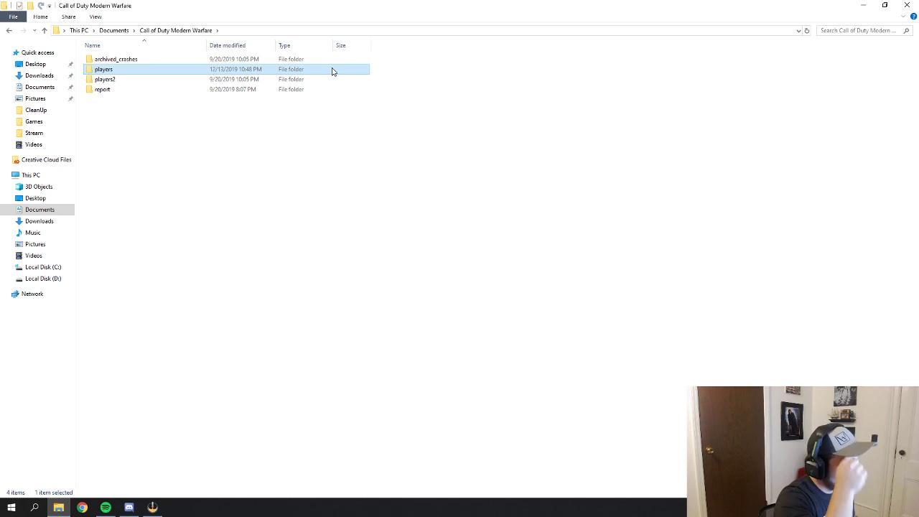
pyautogui.doubleClick(129, 82)
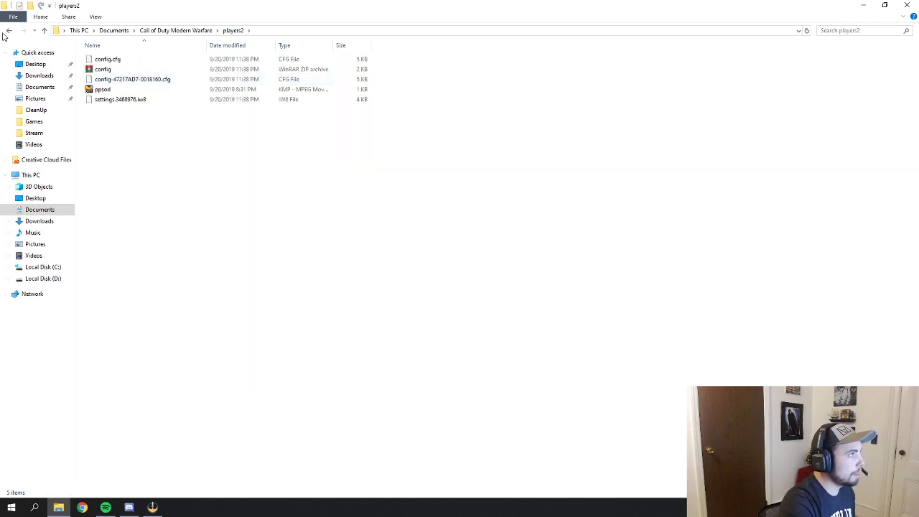
pyautogui.click(10, 33)
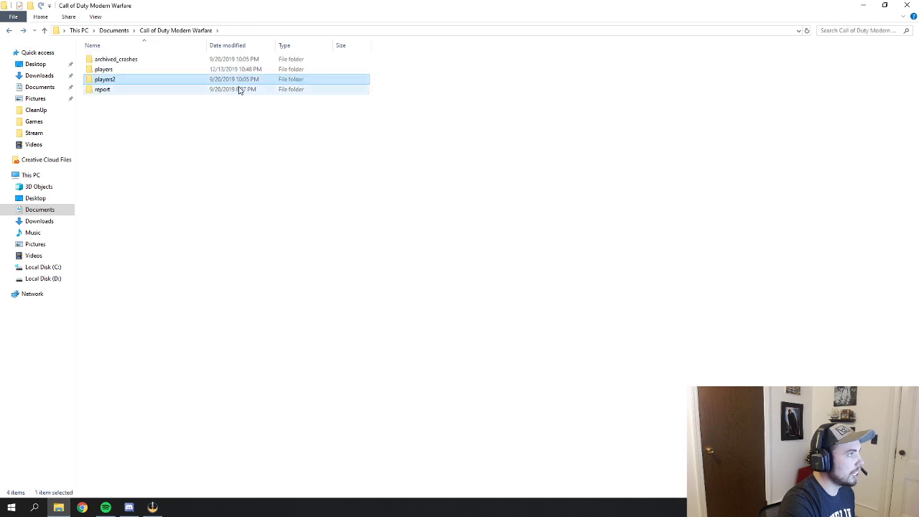
pyautogui.doubleClick(127, 72)
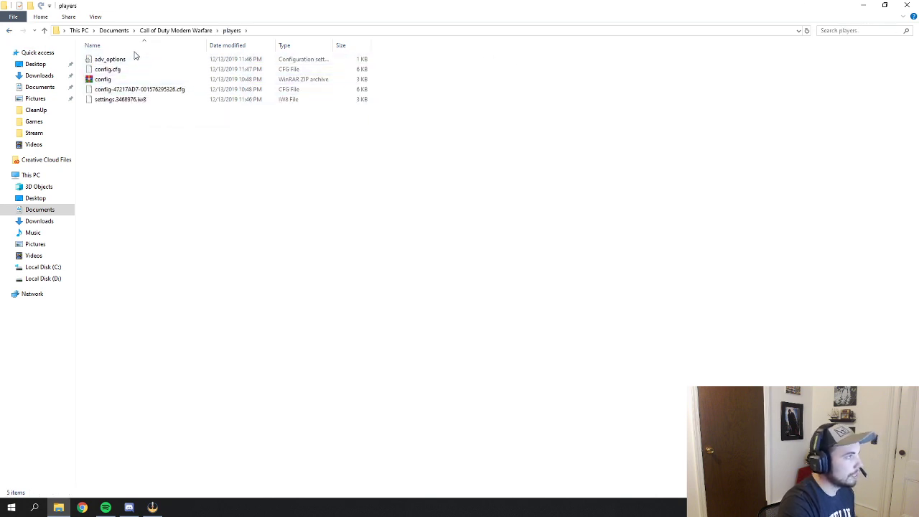
# Bring up the context menu for the adv_options file in the players folder.
pyautogui.moveTo(96, 143); pyautogui.dragTo(125, 65)
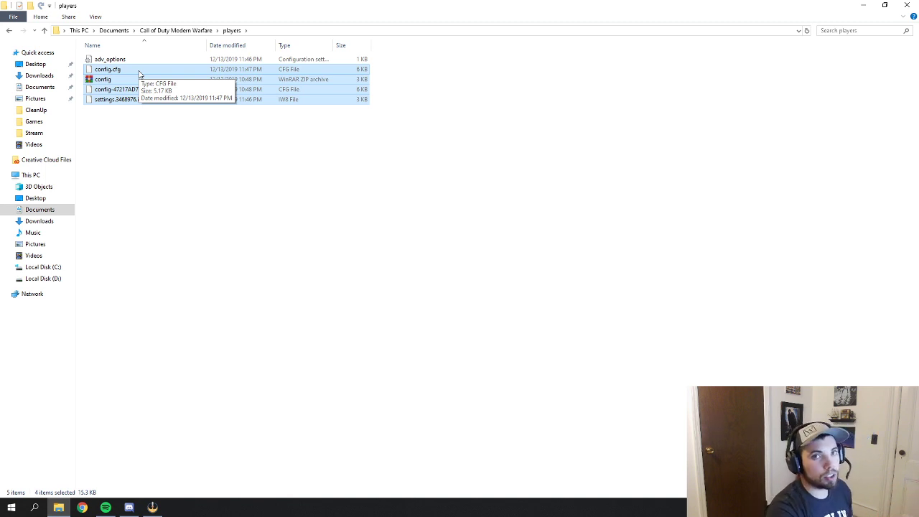
pyautogui.click(123, 174)
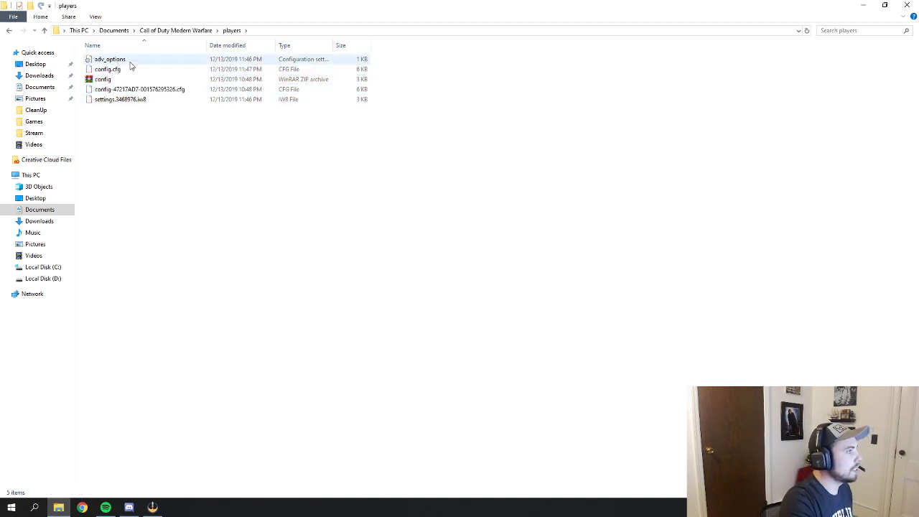
pyautogui.rightClick(130, 63)
pyautogui.click(116, 64)
pyautogui.rightClick(115, 64)
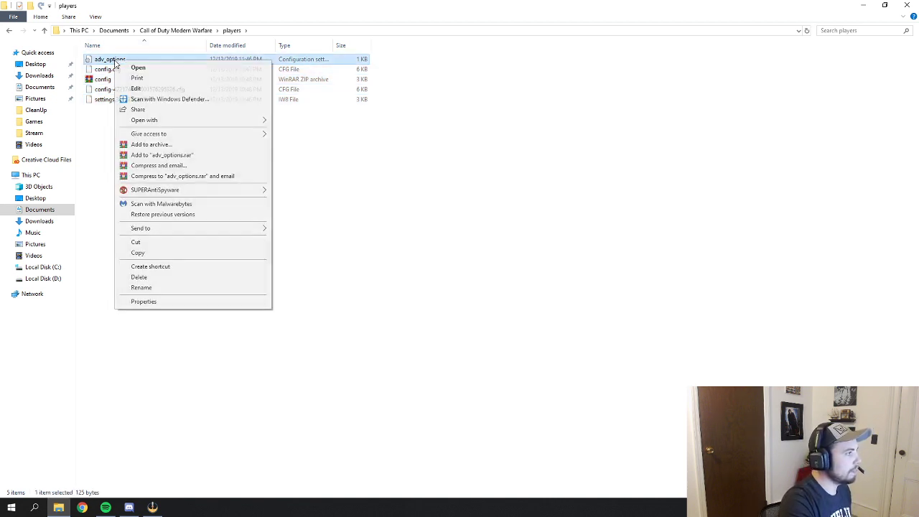
# View adv_options in Notepad, confirm ConfigCloudStorageEnabled = 0, then close Notepad.
pyautogui.click(142, 68)
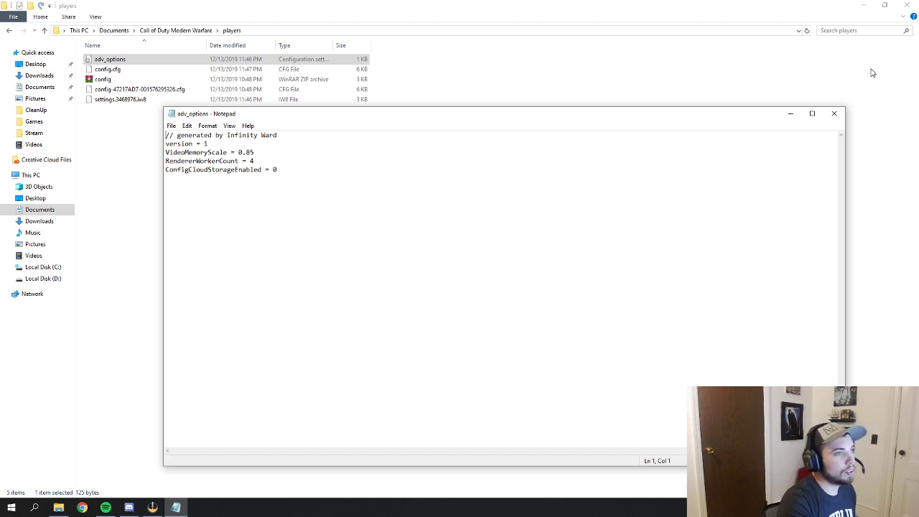
pyautogui.click(834, 114)
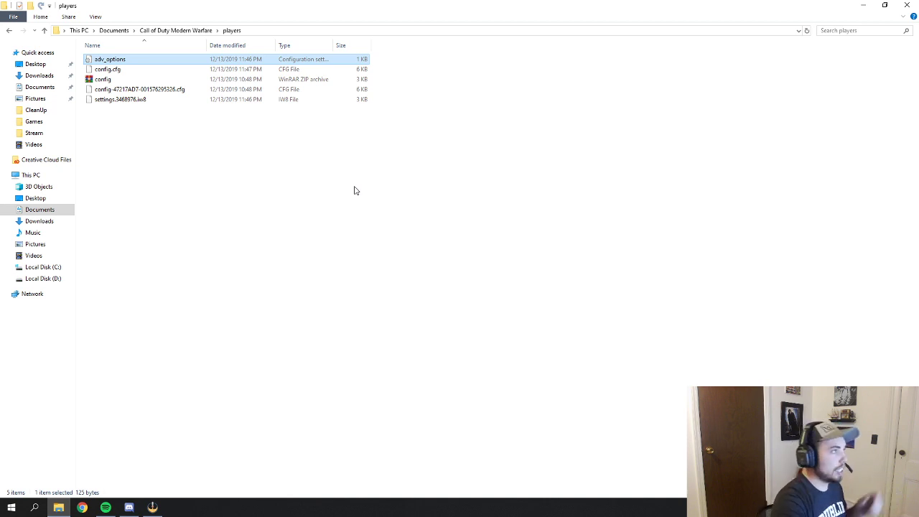
# Launch the Call of Duty Modern Warfare shortcut from the Games folder, opening Battle.net.
pyautogui.click(863, 5)
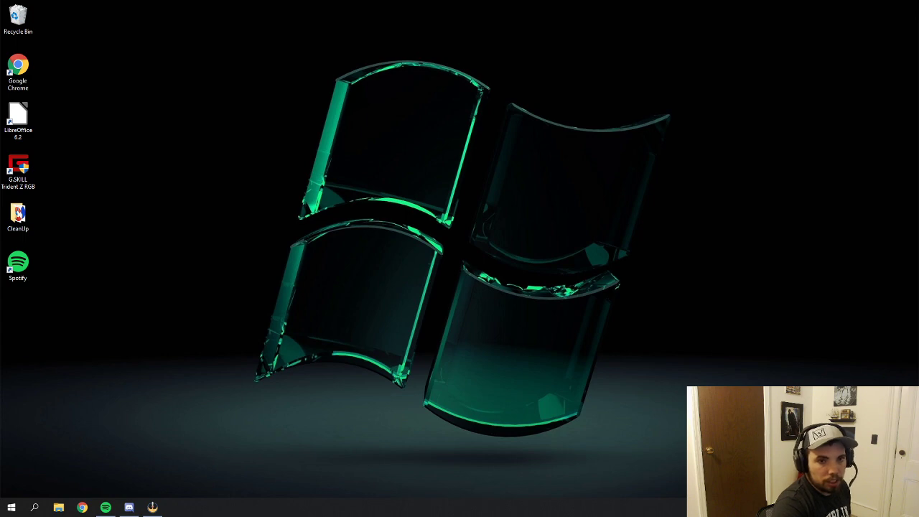
pyautogui.hotkey('alt', 'Tab')
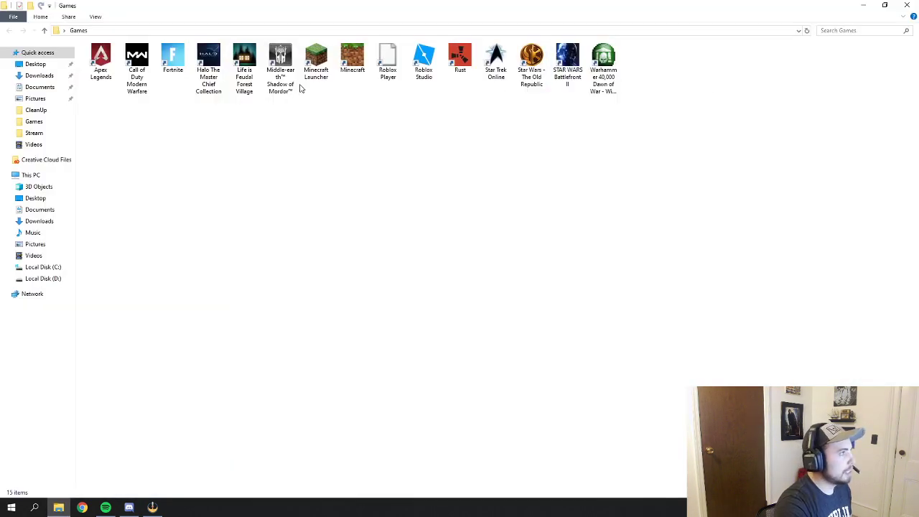
pyautogui.click(136, 68)
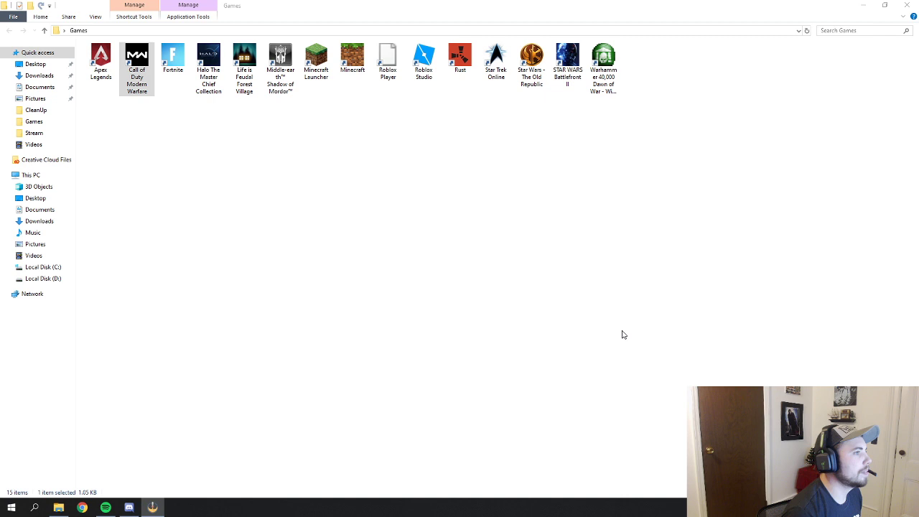
pyautogui.click(869, 8)
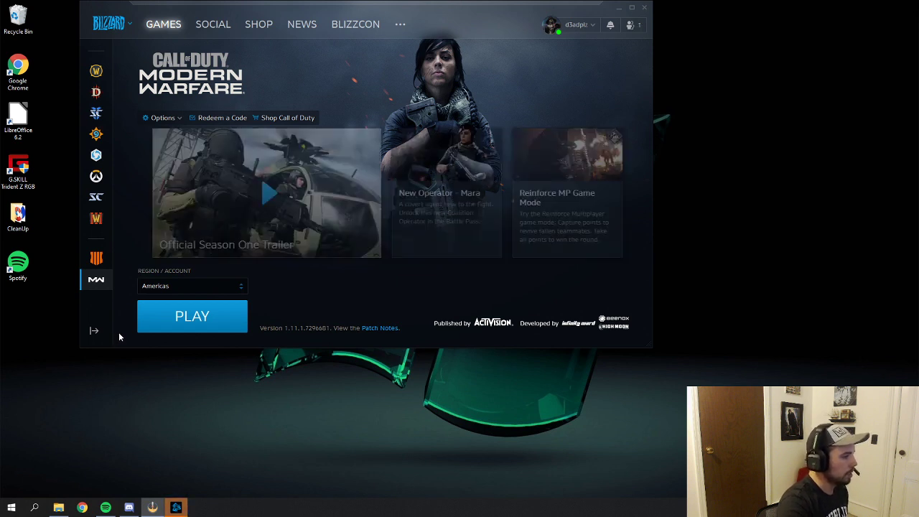
# Press PLAY on the Modern Warfare Battle.net page for the Americas region.
pyautogui.click(173, 319)
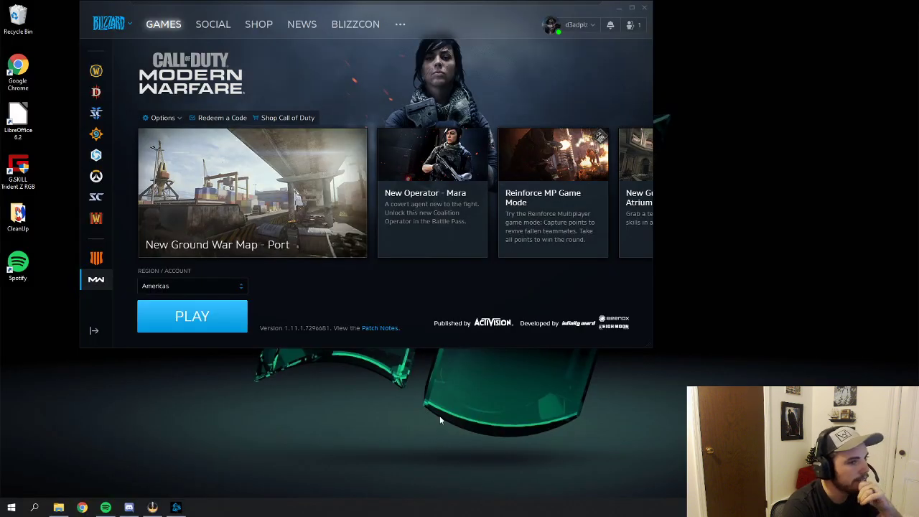
# Relaunch Modern Warfare with PLAY and let it load to the main menu.
pyautogui.click(224, 323)
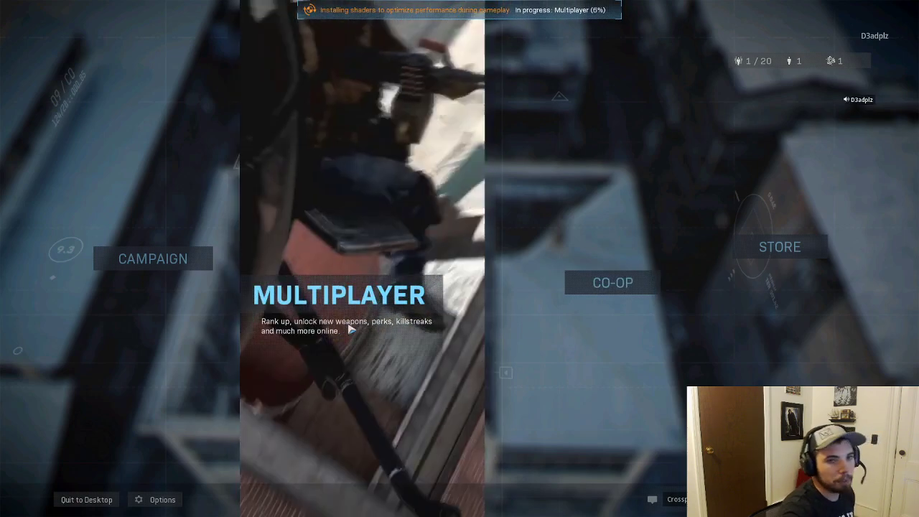
# From Multiplayer, open Options' Audio tab and scroll to the Voice Chat settings.
pyautogui.click(352, 330)
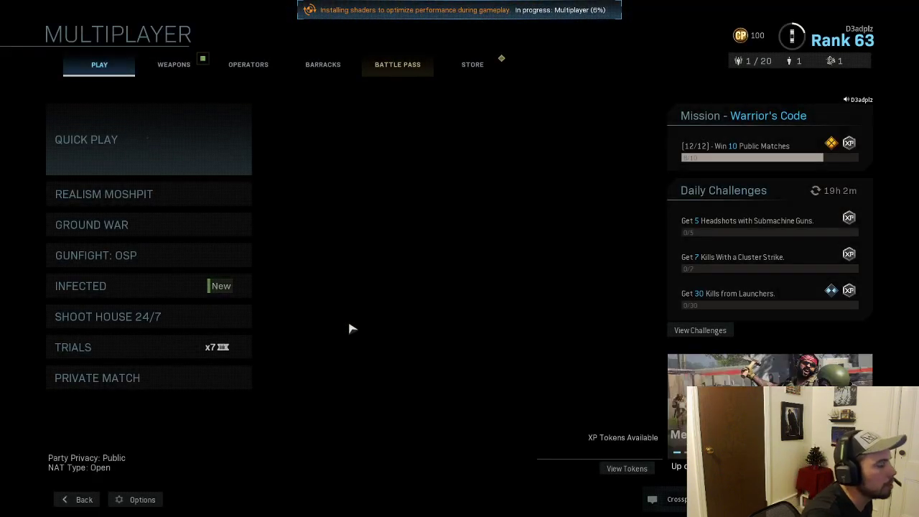
pyautogui.click(136, 500)
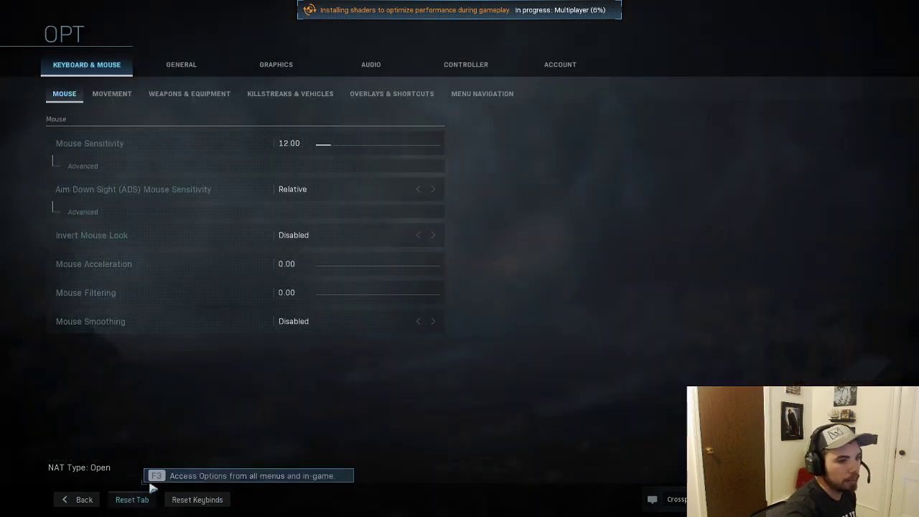
pyautogui.click(367, 66)
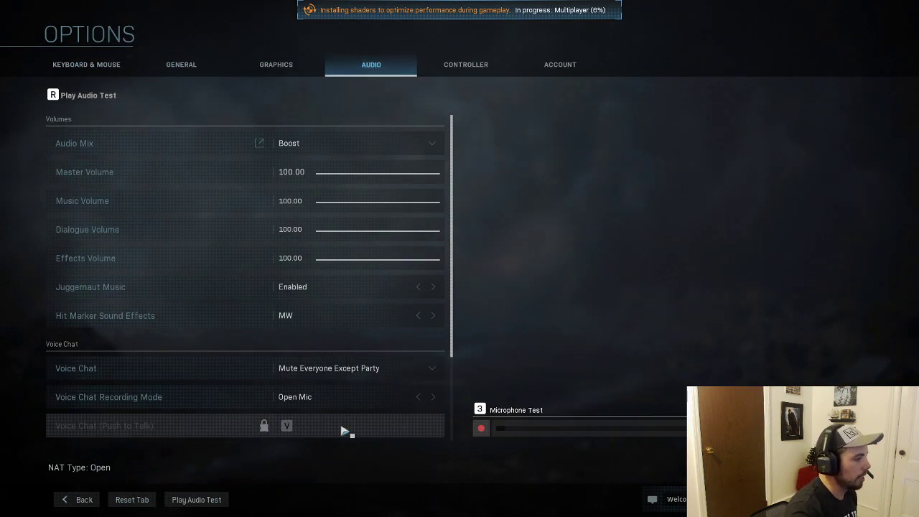
pyautogui.scroll(-3, 344, 430)
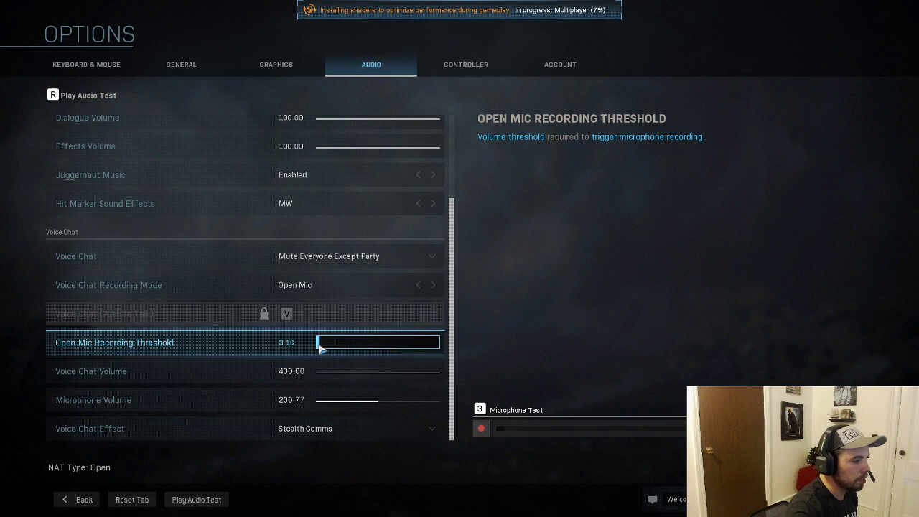
# Run the microphone test with Open Mic recording, then return to the Multiplayer menu.
pyautogui.click(483, 431)
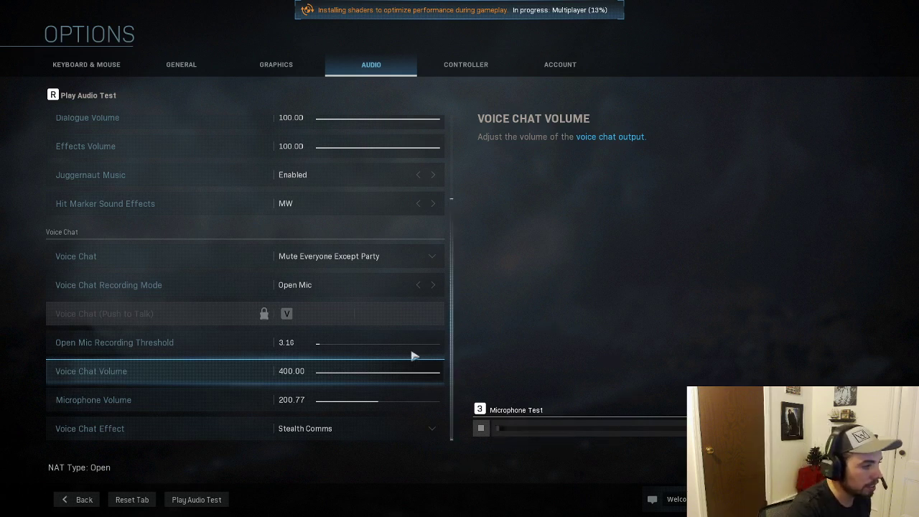
pyautogui.press('Down')
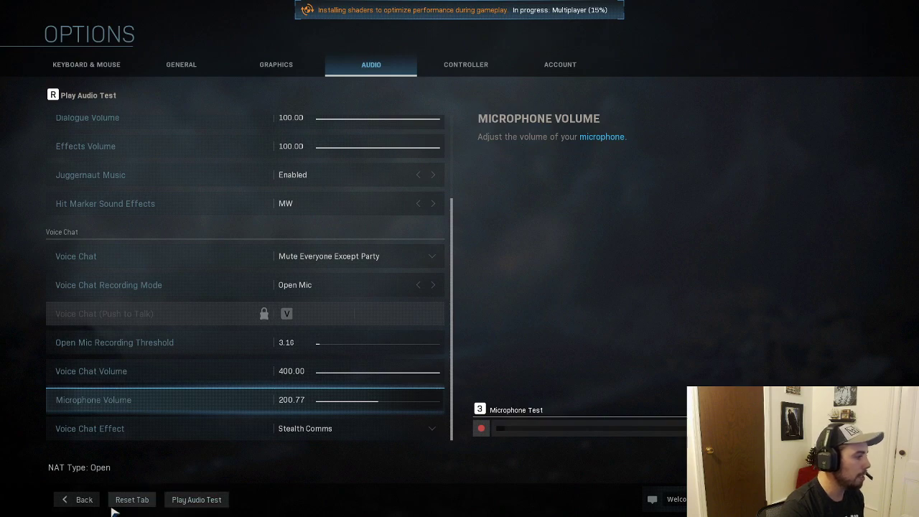
pyautogui.click(77, 500)
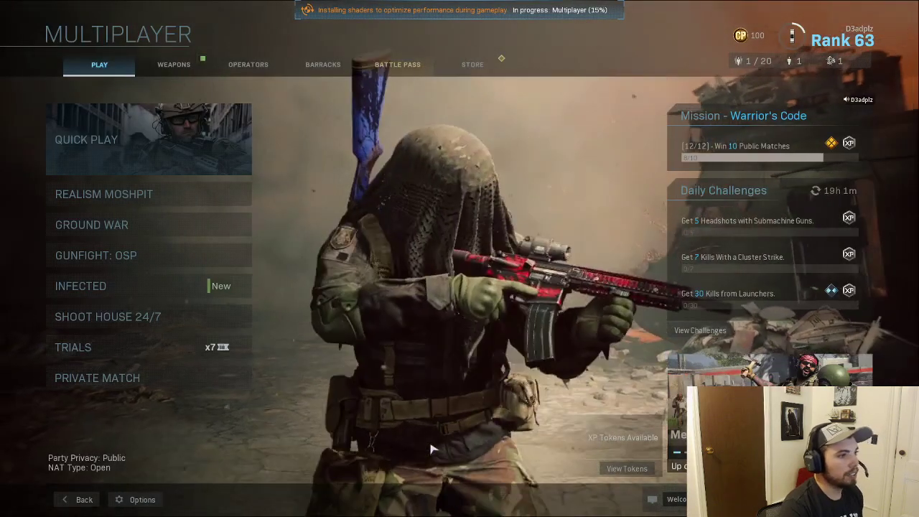